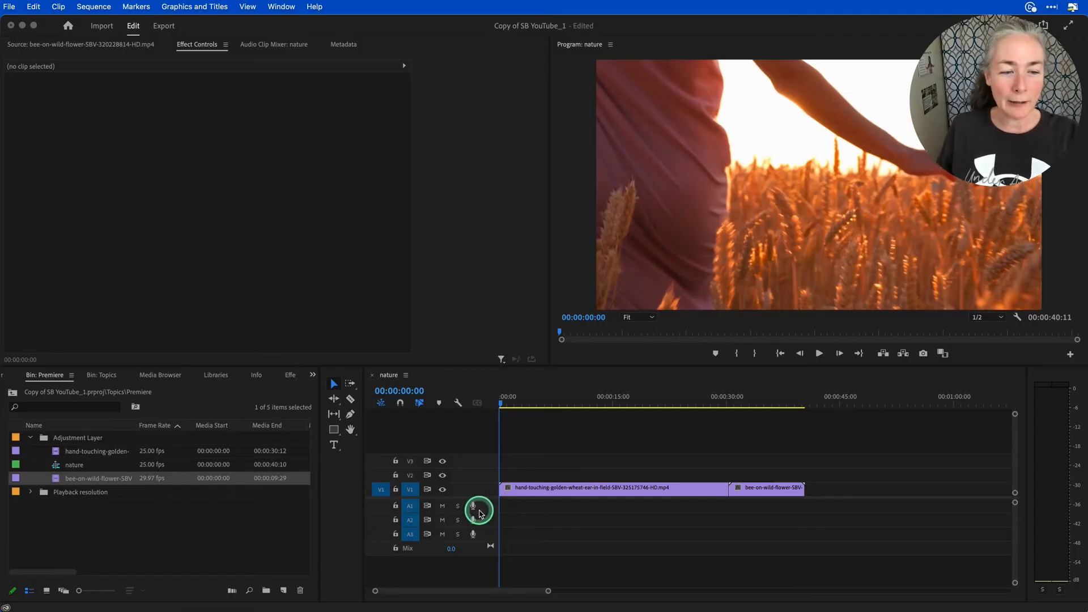
- Scrub through both clips of the nature sequence to review the footage, and return the playhead to the start
{"action": "left_click", "coordinate": [502, 406]}
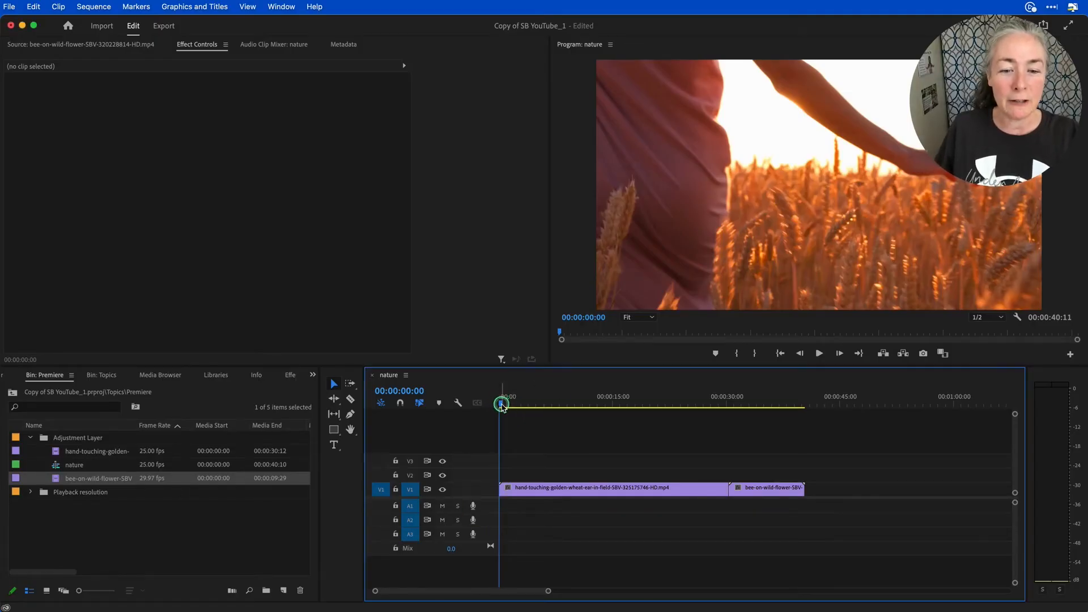
{"action": "left_click_drag", "start_coordinate": [502, 406], "coordinate": [782, 391]}
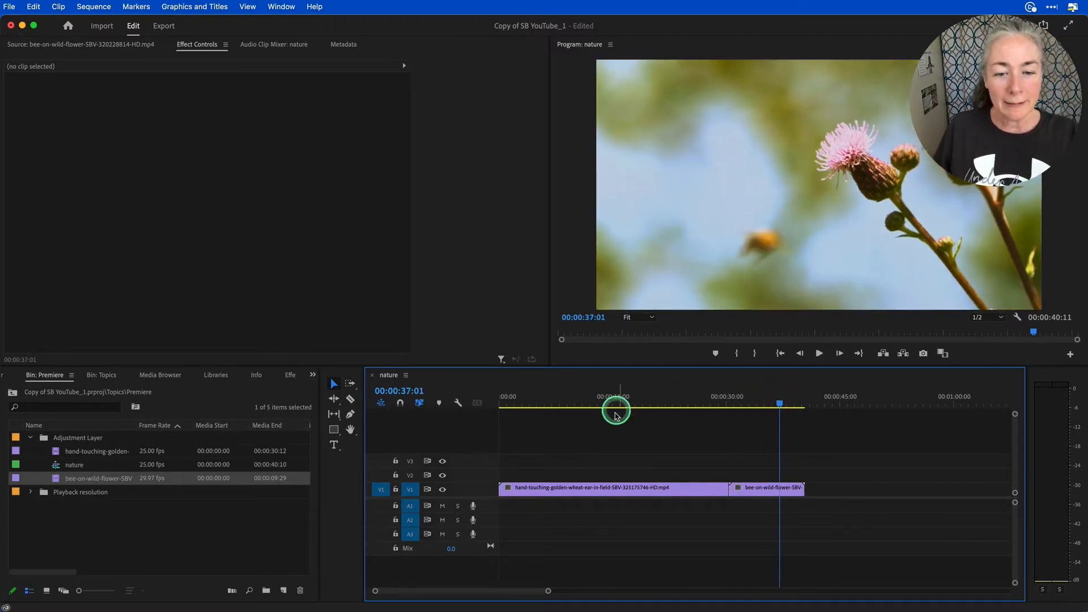
{"action": "left_click_drag", "start_coordinate": [526, 404], "coordinate": [498, 409]}
- Create an adjustment layer in the Premiere bin, keeping the 25.00 fps timebase and Square Pixels (1.0) aspect ratio
{"action": "left_click", "coordinate": [155, 532]}
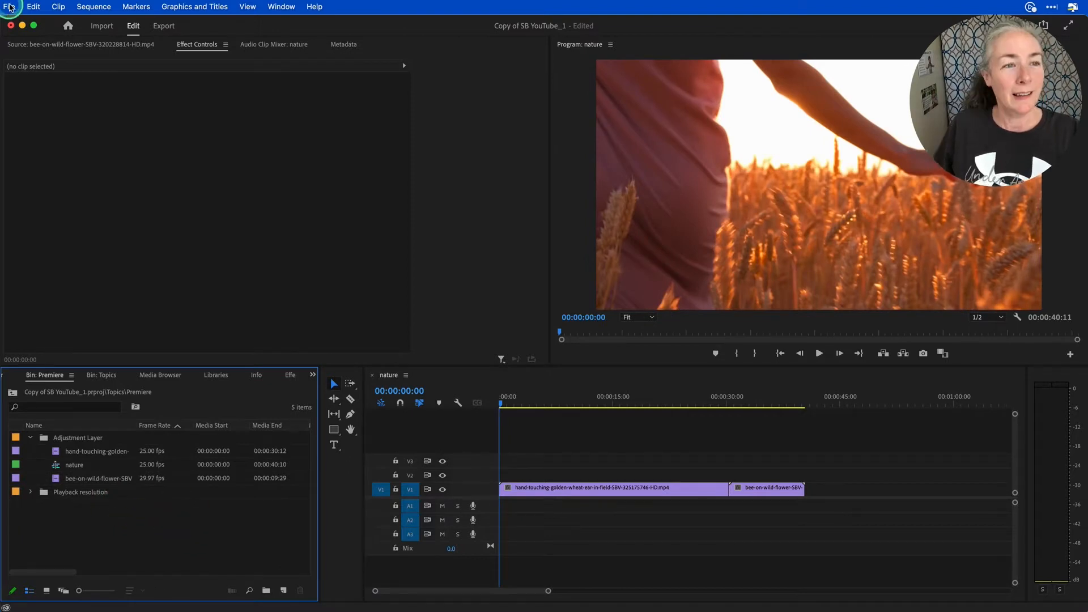
{"action": "left_click", "coordinate": [9, 8]}
{"action": "mouse_move", "coordinate": [14, 23]}
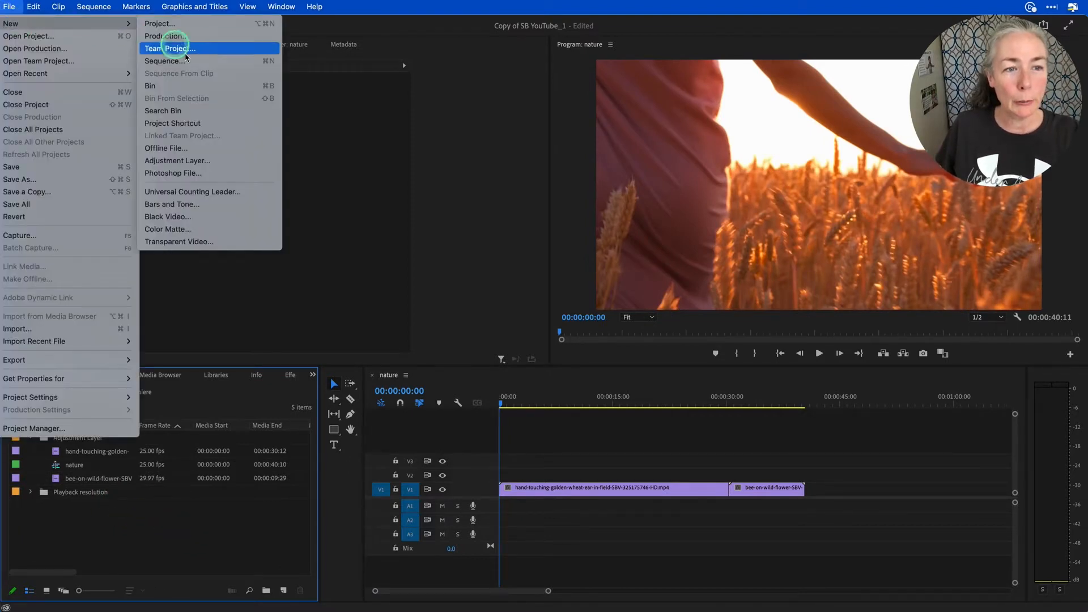
{"action": "left_click", "coordinate": [193, 160]}
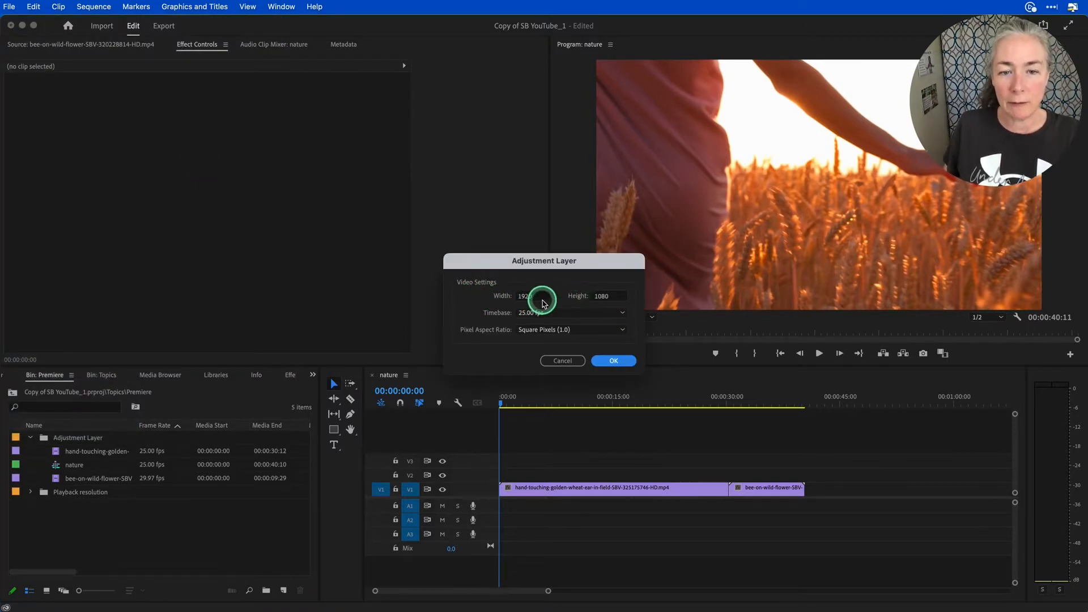
{"action": "left_click", "coordinate": [613, 360]}
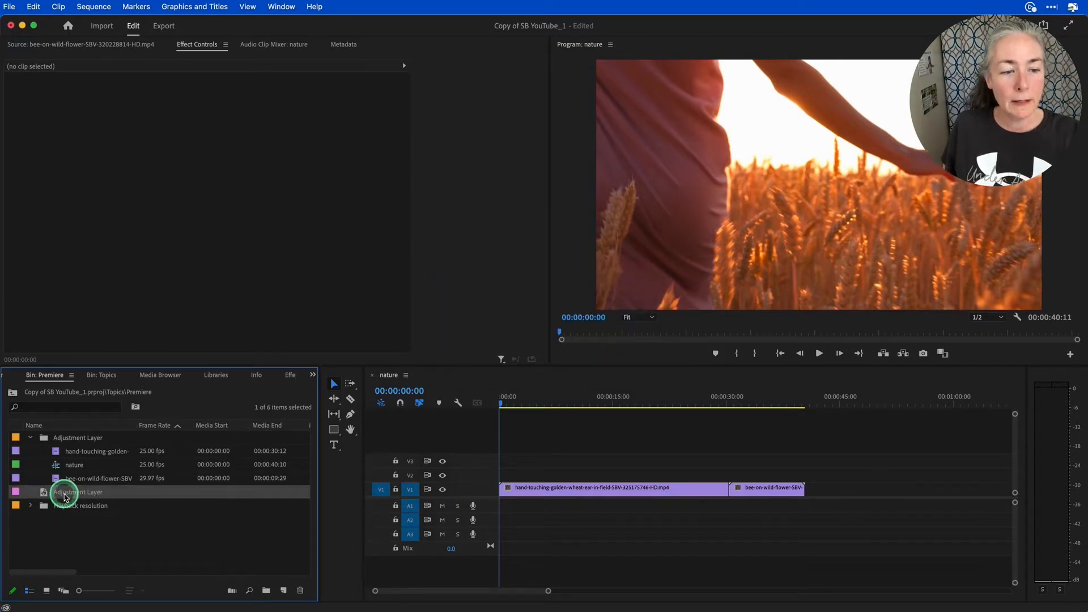
- Rename the adjustment layer "lumetri" and place it on V2 at the start of the sequence
{"action": "left_click", "coordinate": [85, 493]}
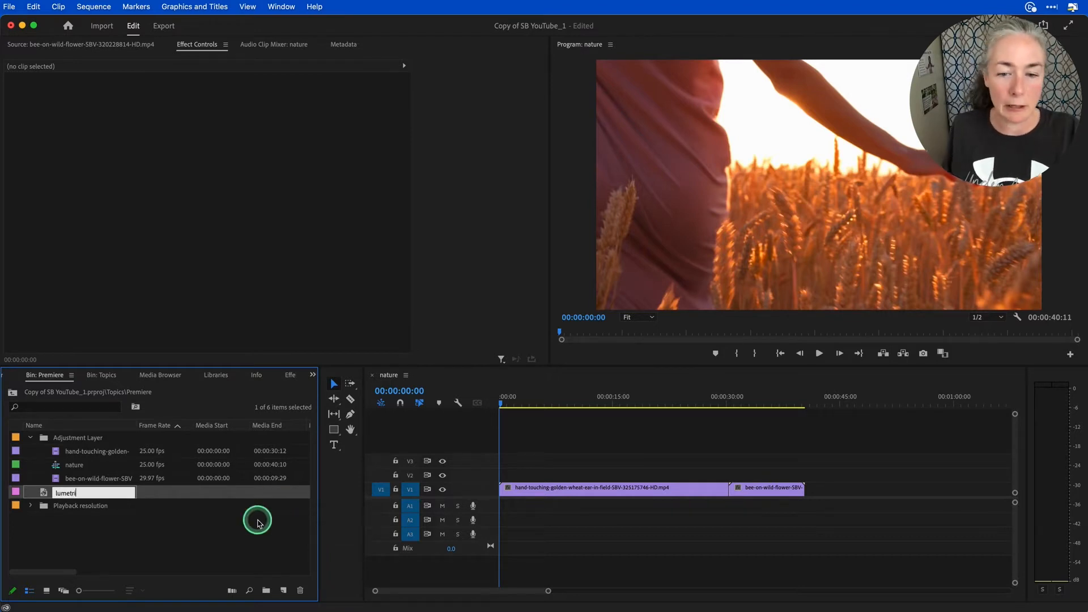
{"action": "left_click", "coordinate": [65, 536]}
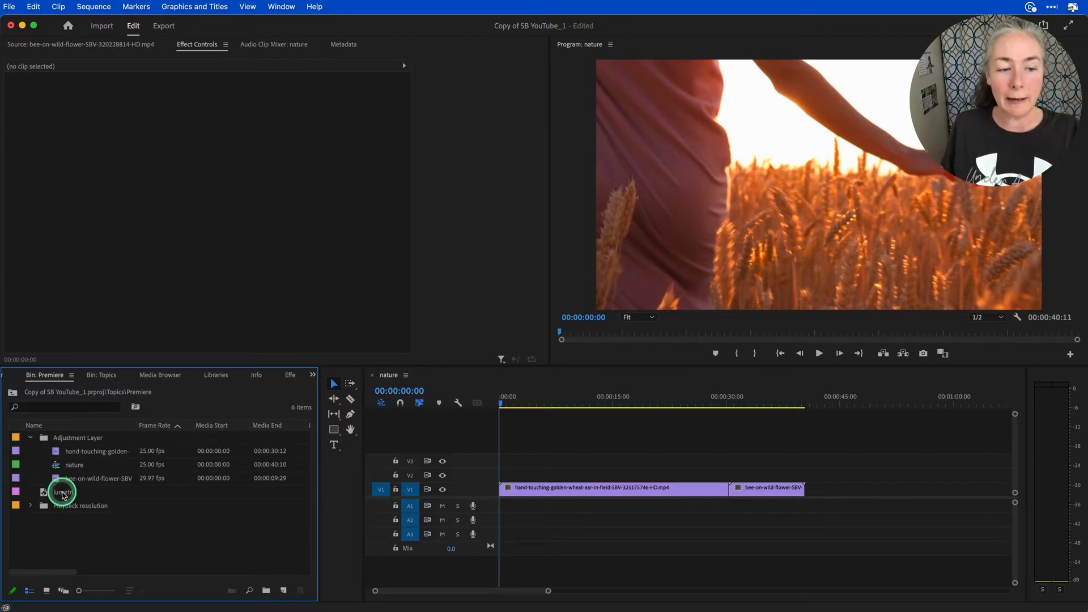
{"action": "left_click", "coordinate": [62, 493]}
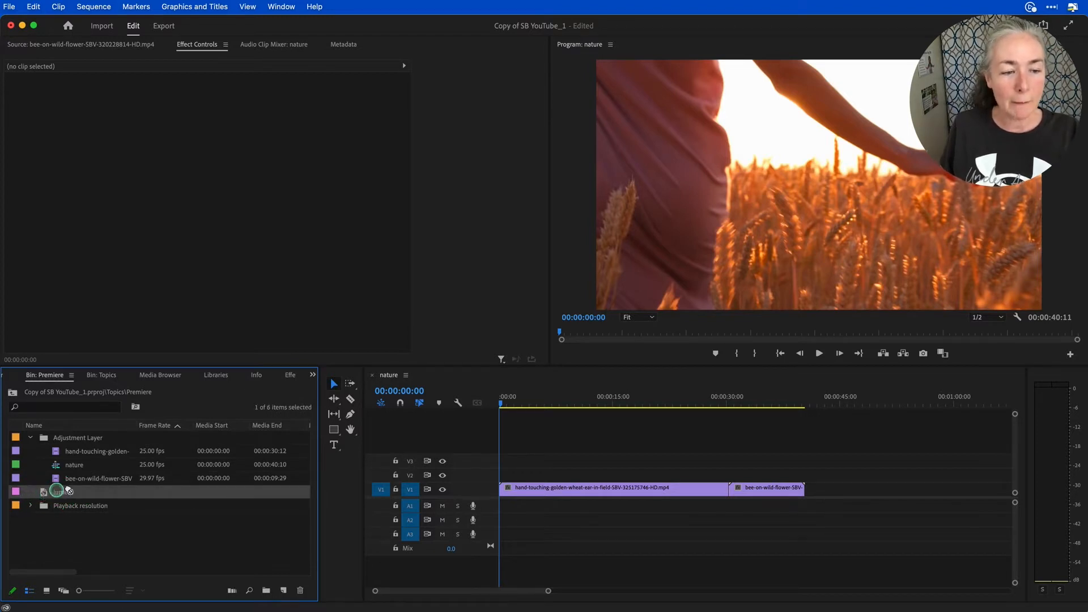
{"action": "left_click_drag", "start_coordinate": [56, 491], "coordinate": [656, 467]}
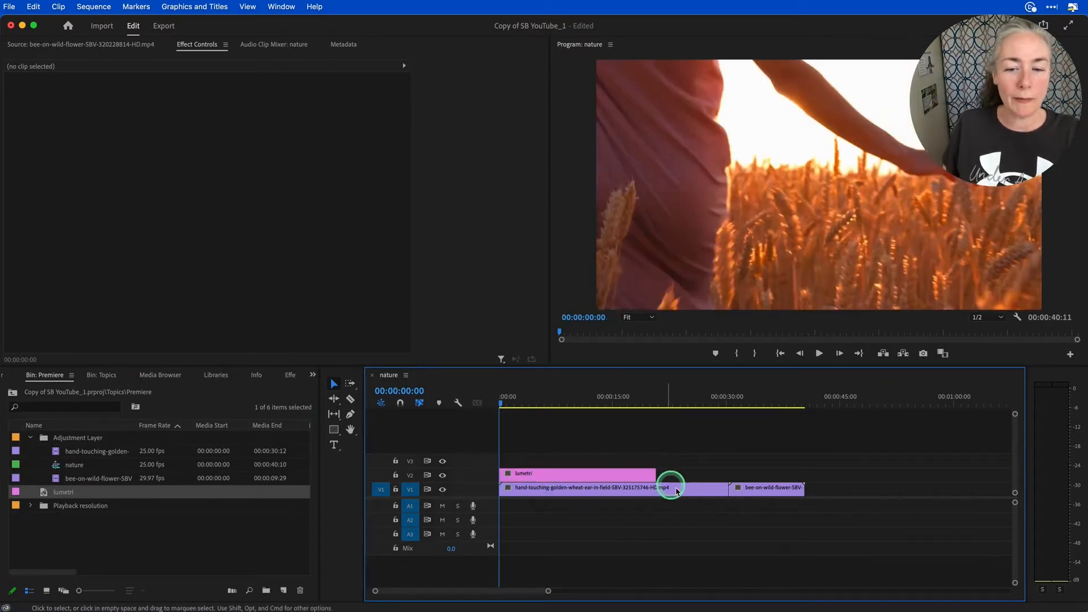
- Apply the cinematic Lumetri preset Cinespace 25 to the lumetri adjustment layer on V2
{"action": "left_click", "coordinate": [542, 472]}
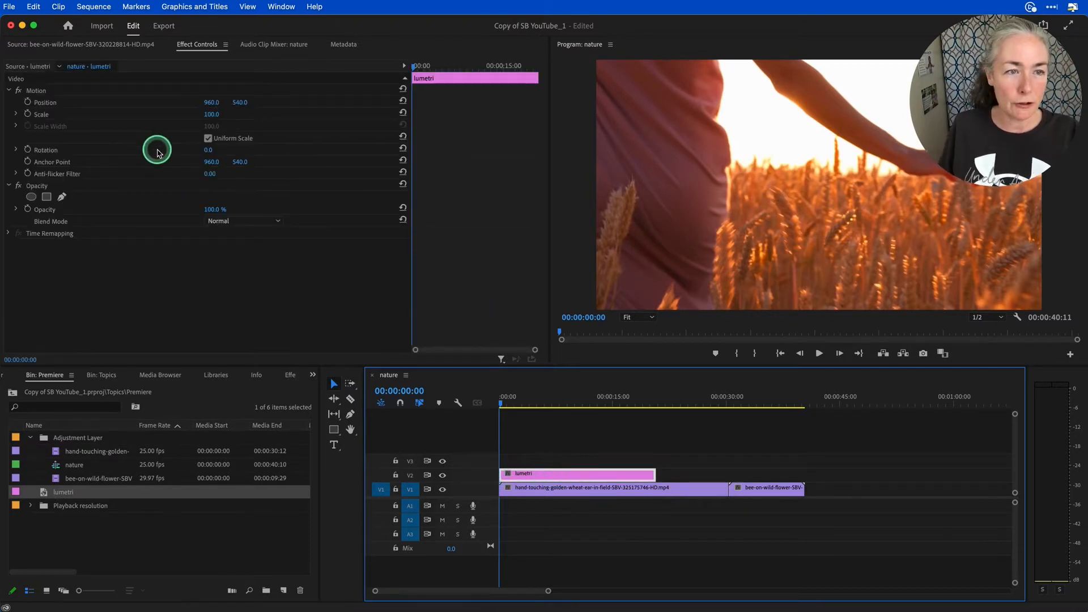
{"action": "left_click", "coordinate": [289, 375]}
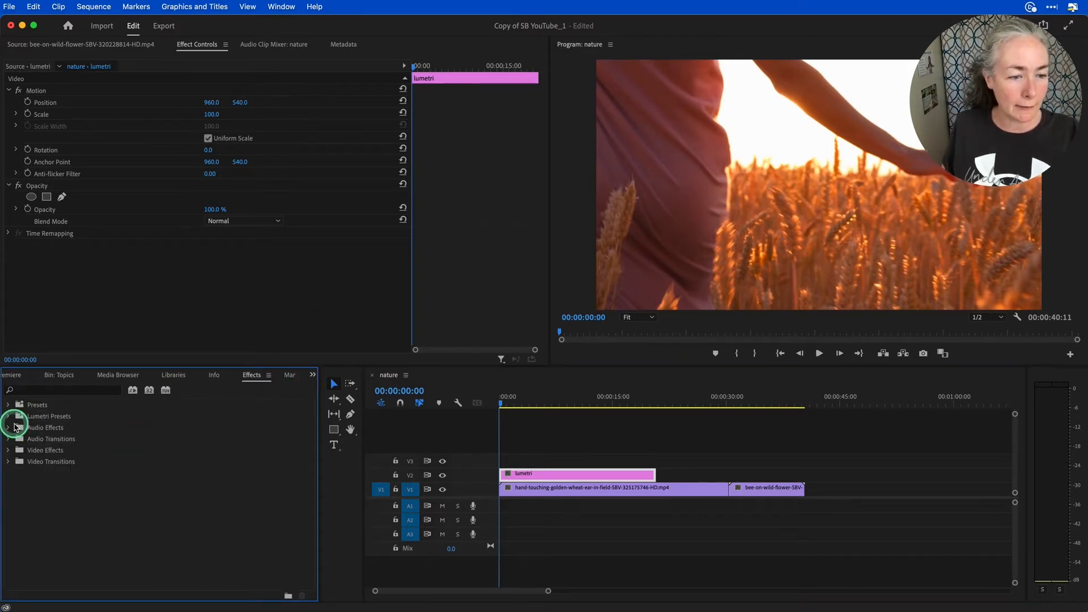
{"action": "left_click", "coordinate": [9, 417]}
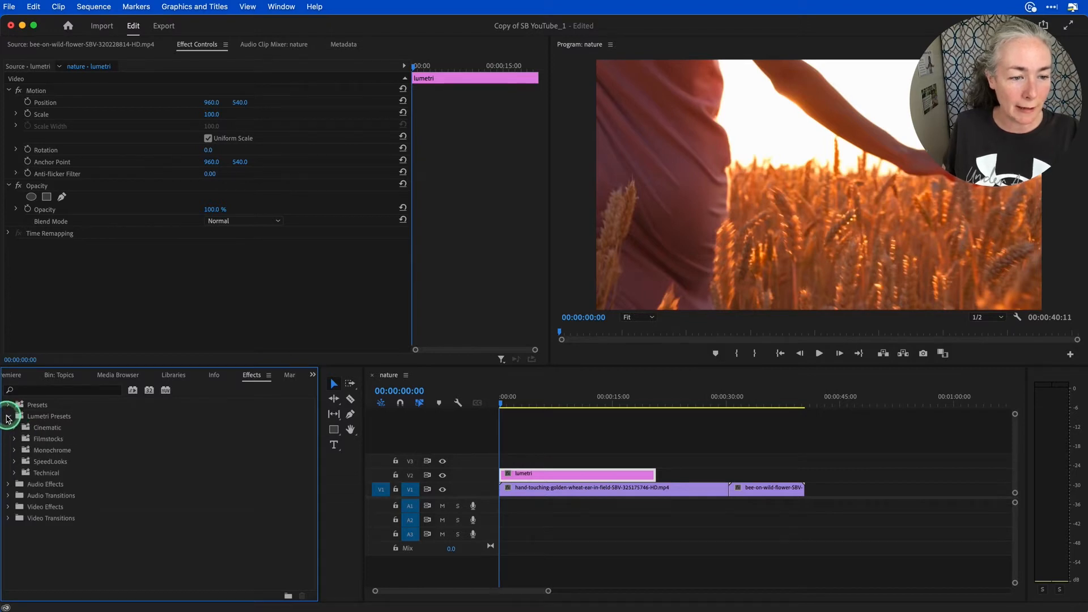
{"action": "left_click", "coordinate": [15, 427]}
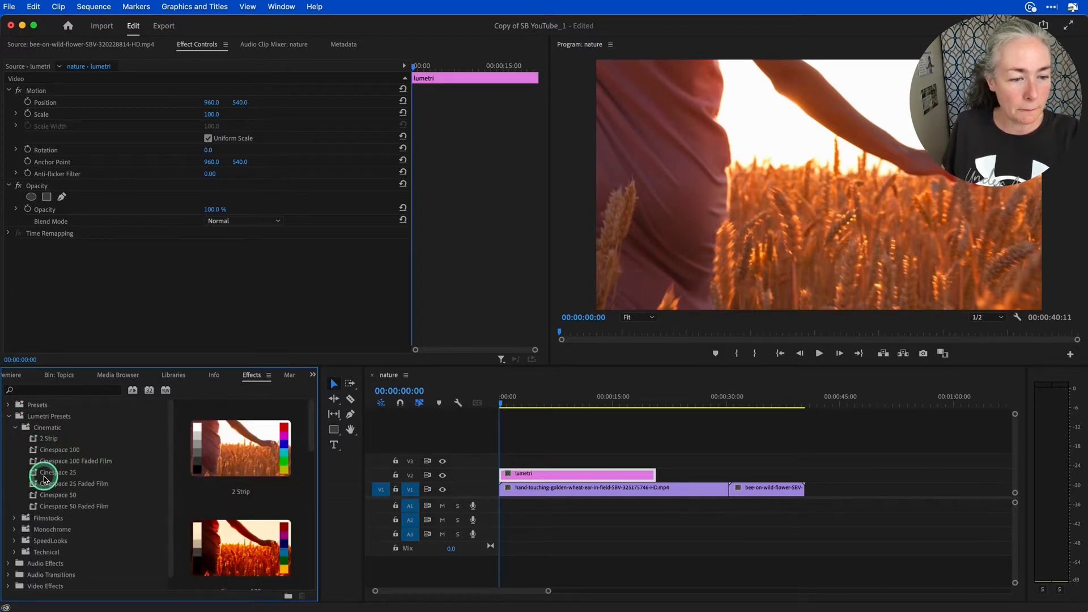
{"action": "left_click", "coordinate": [34, 475]}
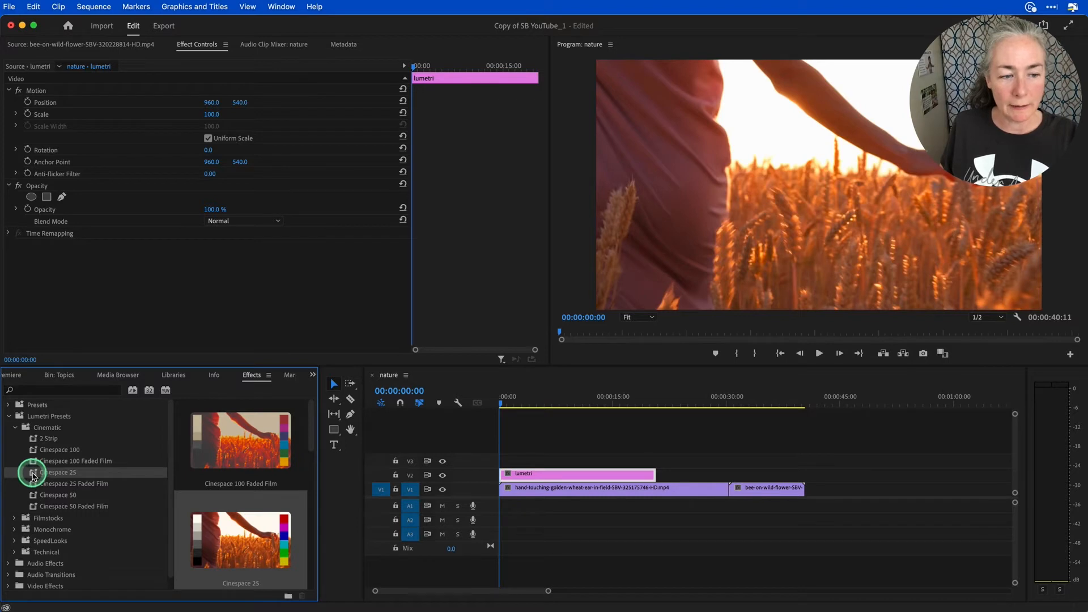
{"action": "left_click_drag", "start_coordinate": [516, 469], "coordinate": [517, 471]}
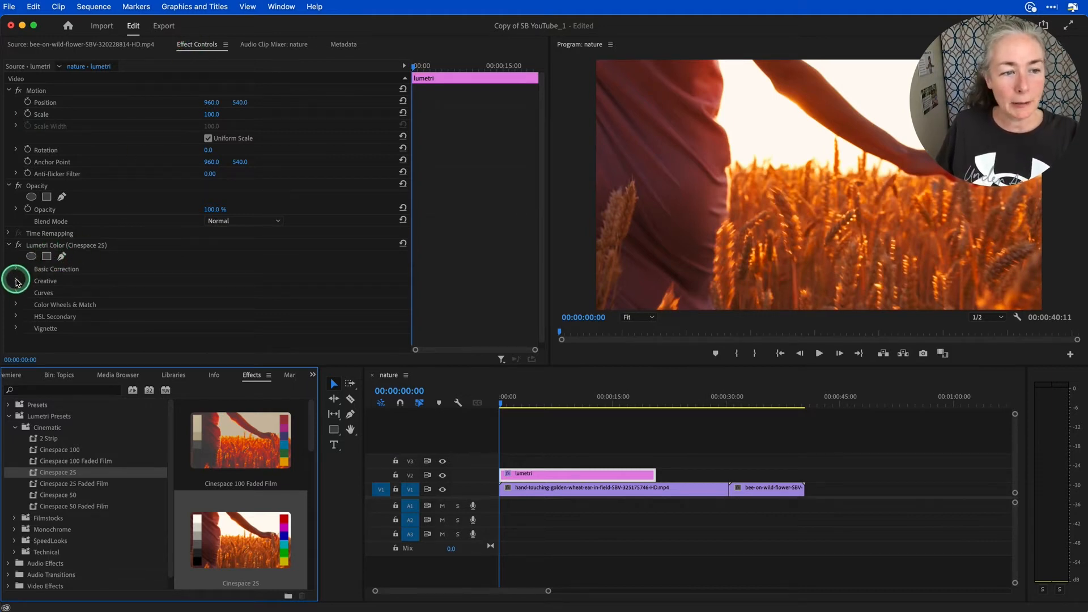
- Set the Creative intensity of the Lumetri look to about 78.1 and preview the footage past the layer's end
{"action": "left_click", "coordinate": [15, 282]}
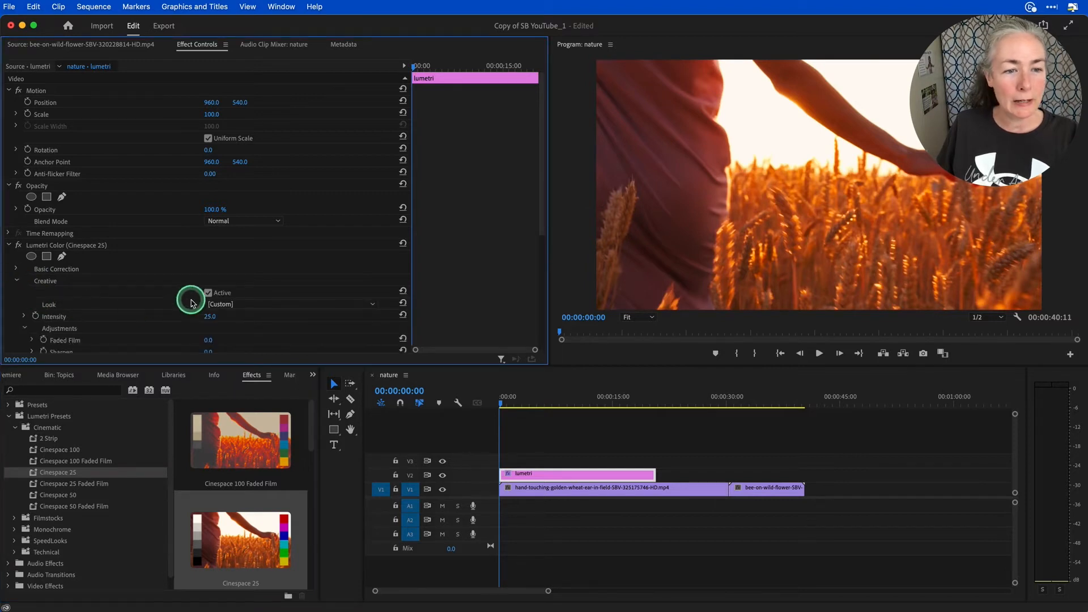
{"action": "scroll", "coordinate": [124, 301], "scroll_direction": "down", "scroll_amount": 4}
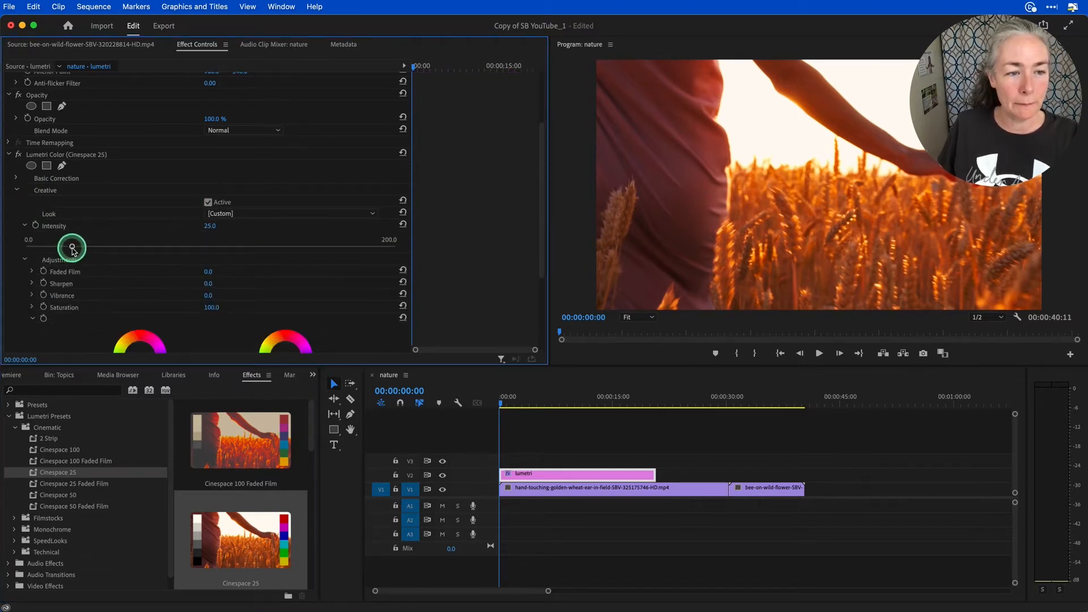
{"action": "left_click_drag", "start_coordinate": [73, 251], "coordinate": [170, 256]}
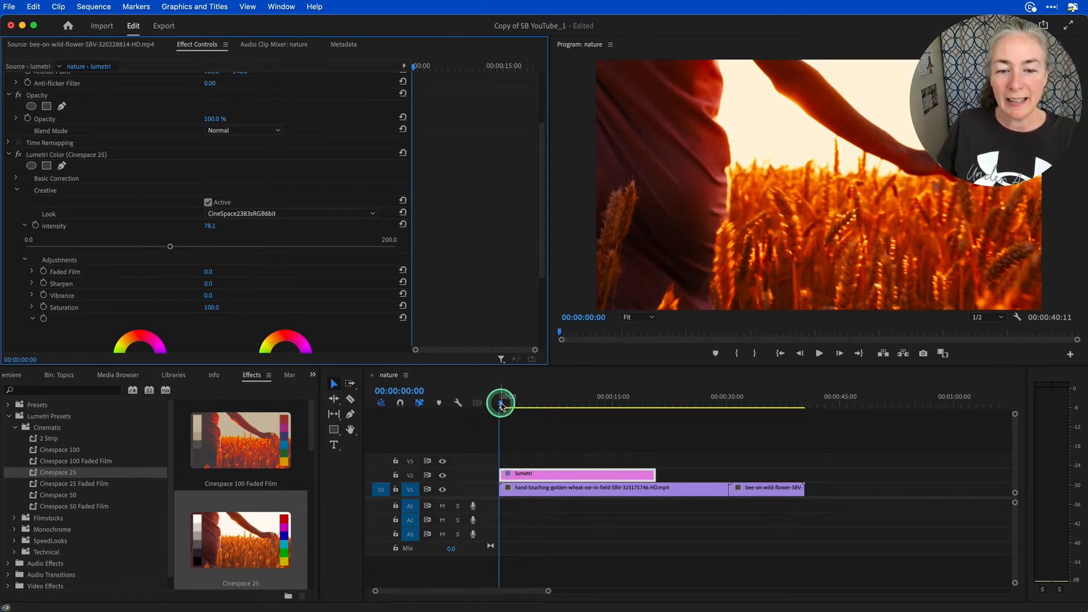
{"action": "left_click_drag", "start_coordinate": [501, 404], "coordinate": [688, 404]}
{"action": "key", "text": "space"}
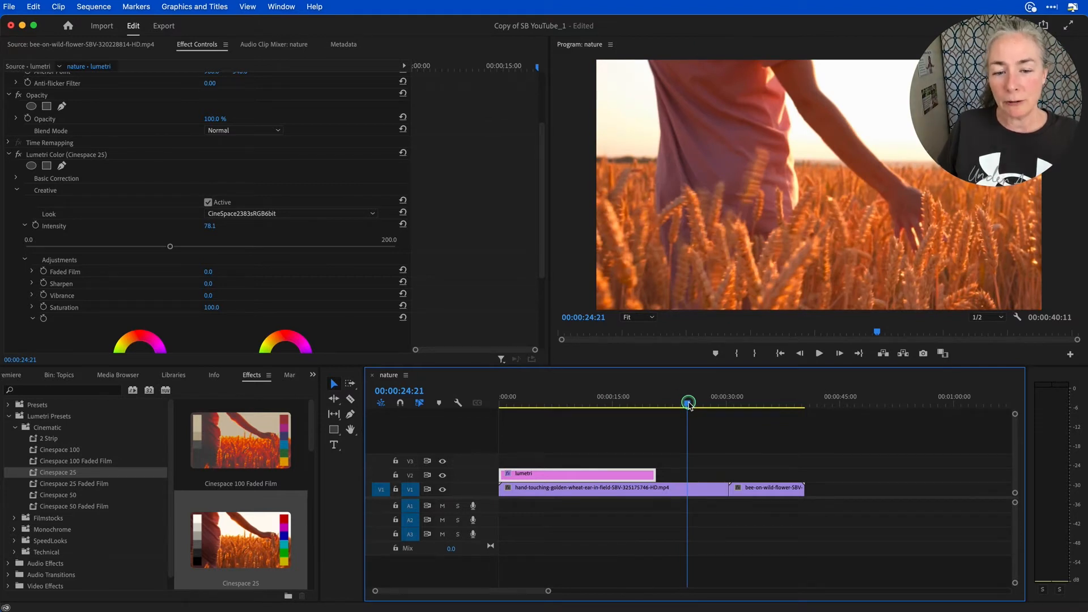
- Apply the Spherize distortion video effect to the lumetri adjustment layer
{"action": "left_click", "coordinate": [7, 417]}
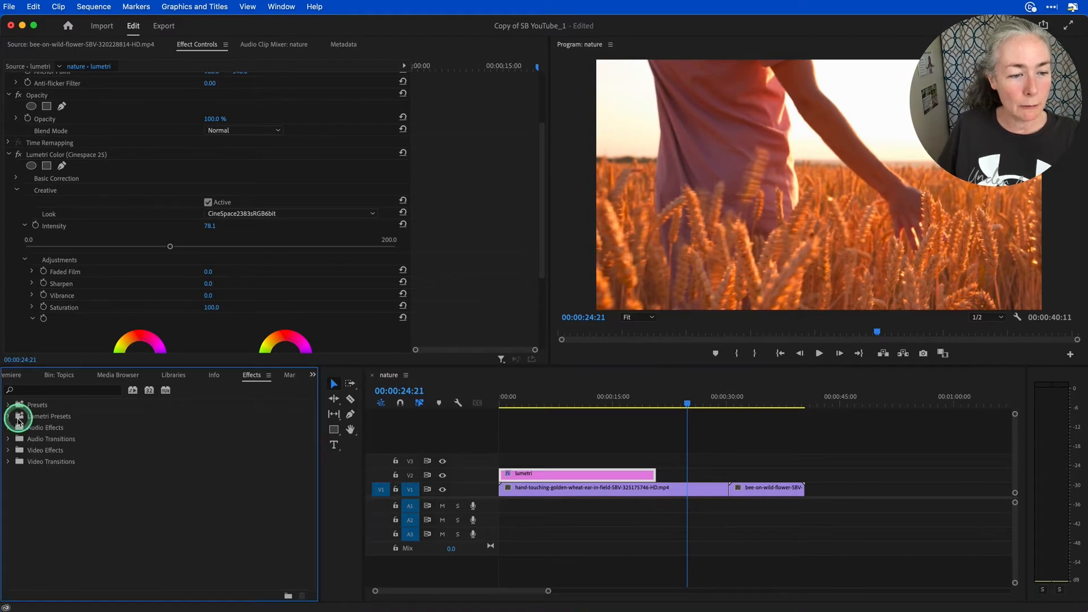
{"action": "left_click", "coordinate": [9, 450]}
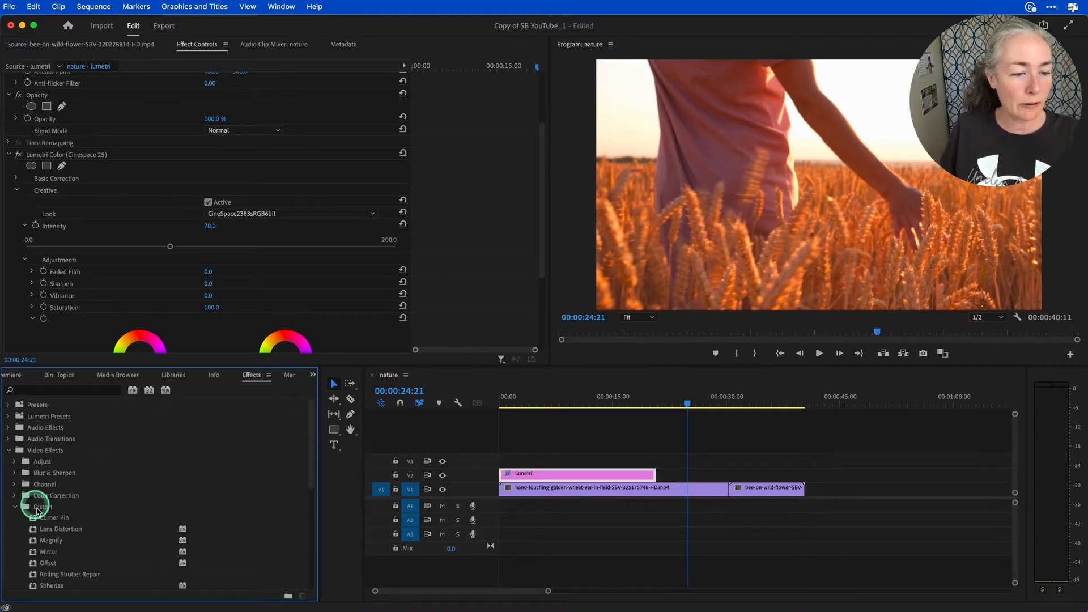
{"action": "scroll", "coordinate": [39, 511], "scroll_direction": "down", "scroll_amount": 3}
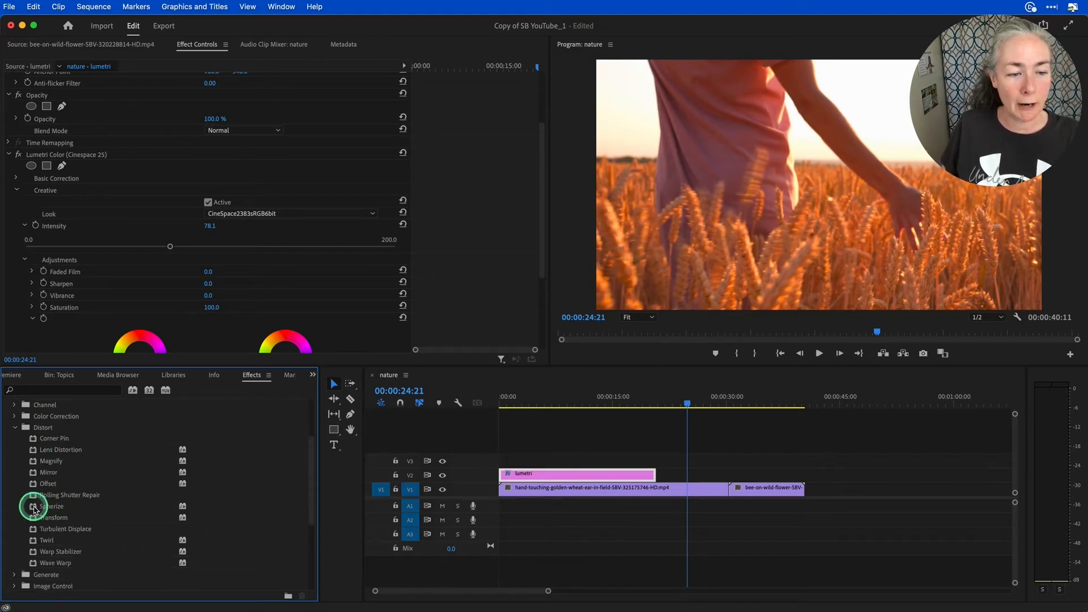
{"action": "left_click", "coordinate": [34, 507]}
{"action": "left_click_drag", "start_coordinate": [321, 490], "coordinate": [557, 475]}
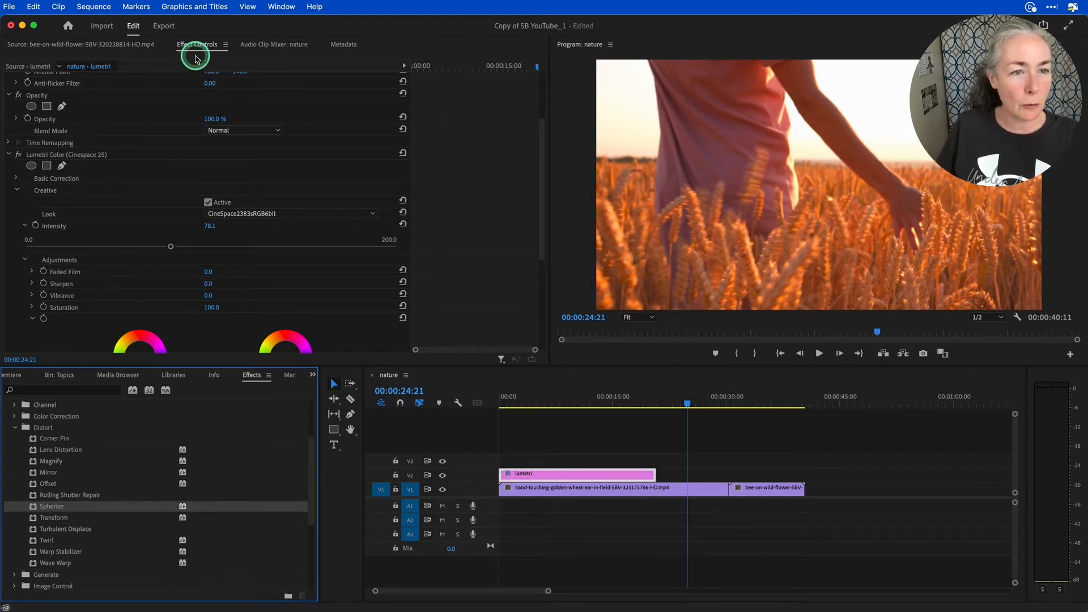
- Set the Spherize radius to about 234.5 and its horizontal center to 596, viewing the wheat-field clip at 00:00:10:23
{"action": "left_click", "coordinate": [9, 154]}
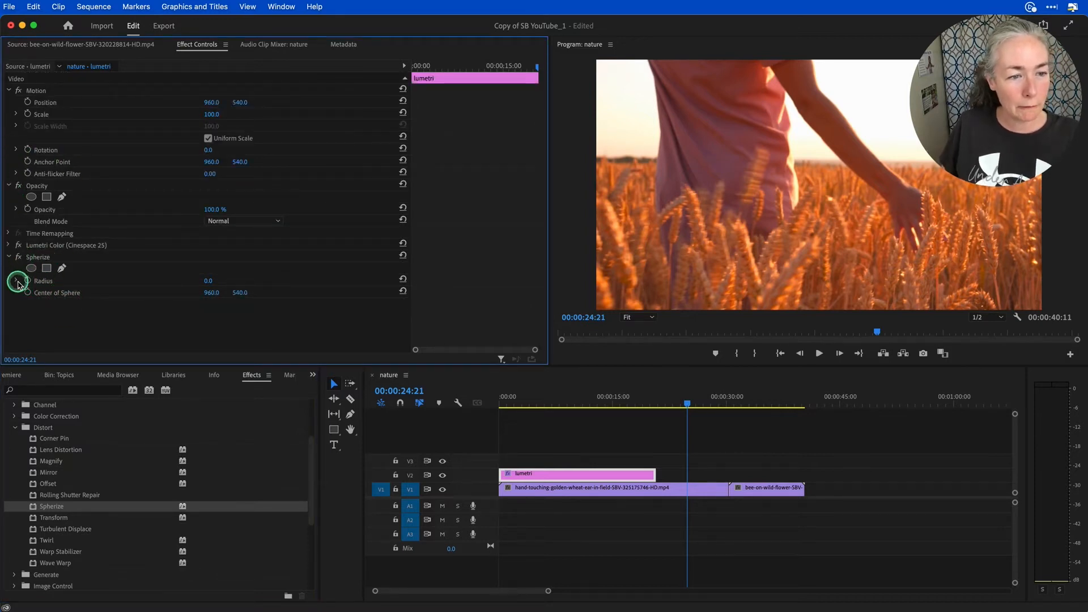
{"action": "left_click", "coordinate": [15, 280]}
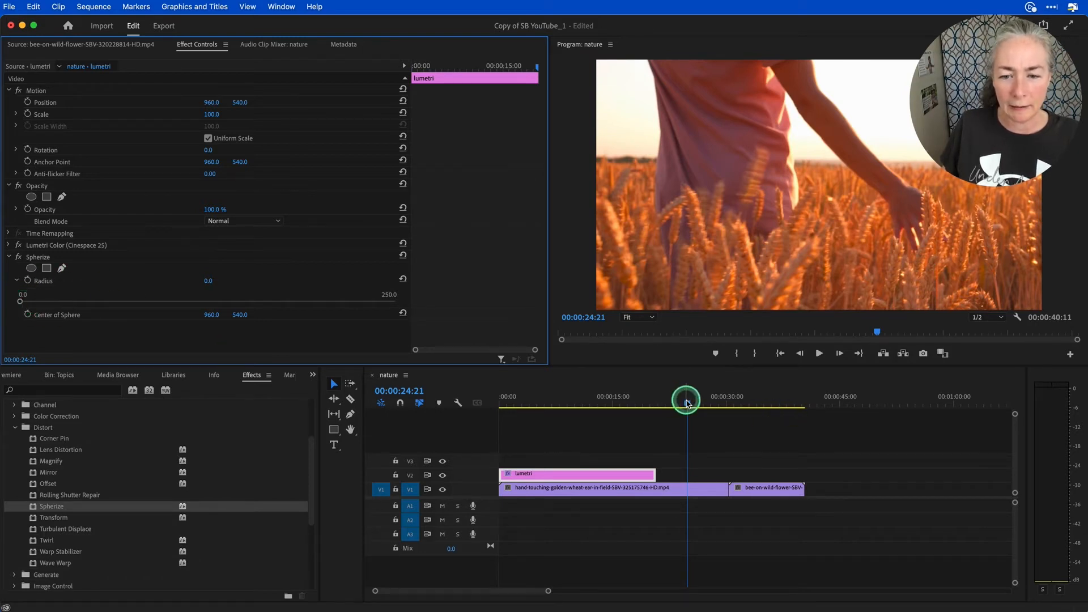
{"action": "left_click_drag", "start_coordinate": [687, 403], "coordinate": [581, 402]}
{"action": "left_click_drag", "start_coordinate": [20, 302], "coordinate": [390, 308]}
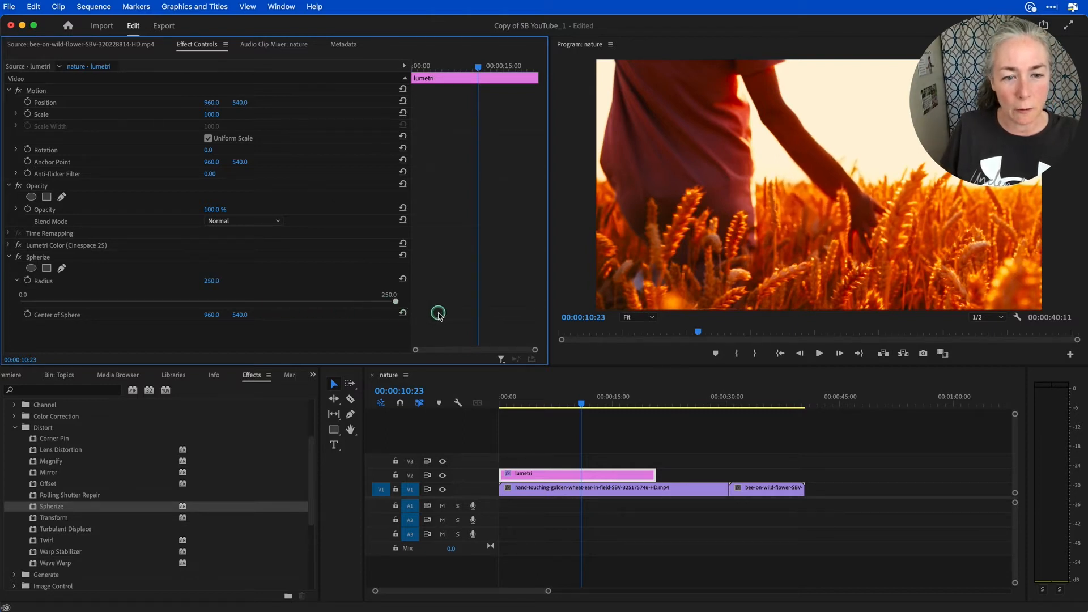
{"action": "left_click_drag", "start_coordinate": [410, 315], "coordinate": [372, 307]}
{"action": "left_click_drag", "start_coordinate": [212, 318], "coordinate": [213, 315]}
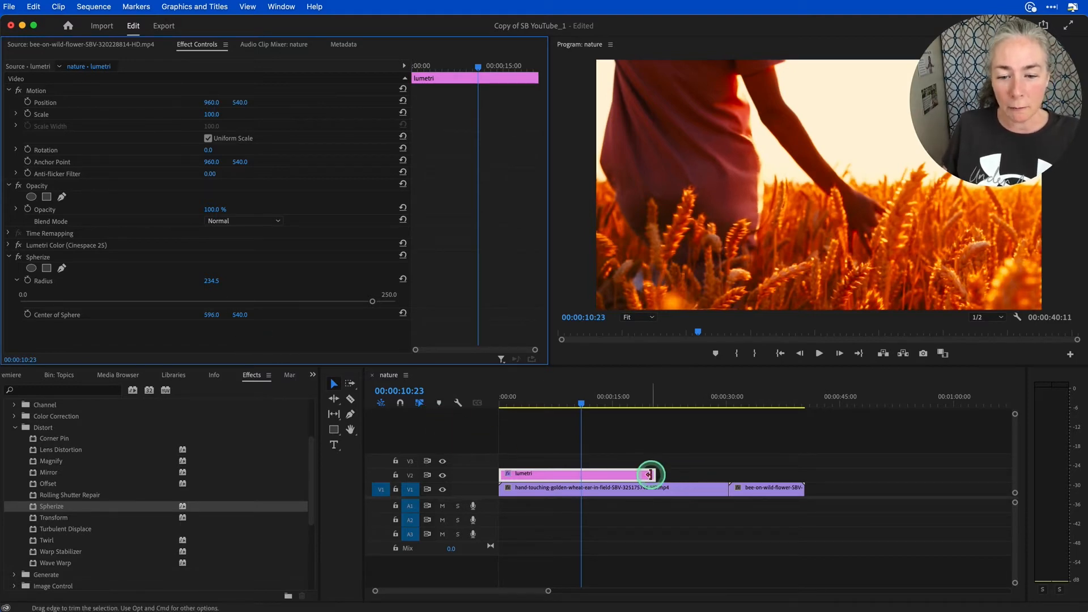
- Extend the lumetri layer to the end of the sequence, and trim it back to end partway through the bee clip
{"action": "left_click_drag", "start_coordinate": [650, 474], "coordinate": [804, 463]}
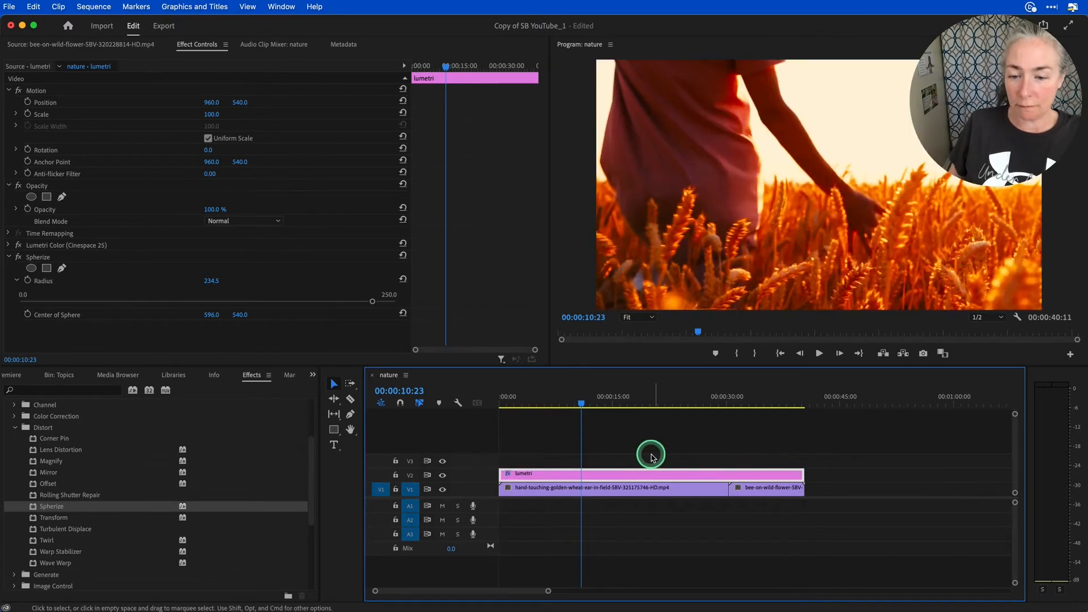
{"action": "left_click_drag", "start_coordinate": [577, 402], "coordinate": [746, 403]}
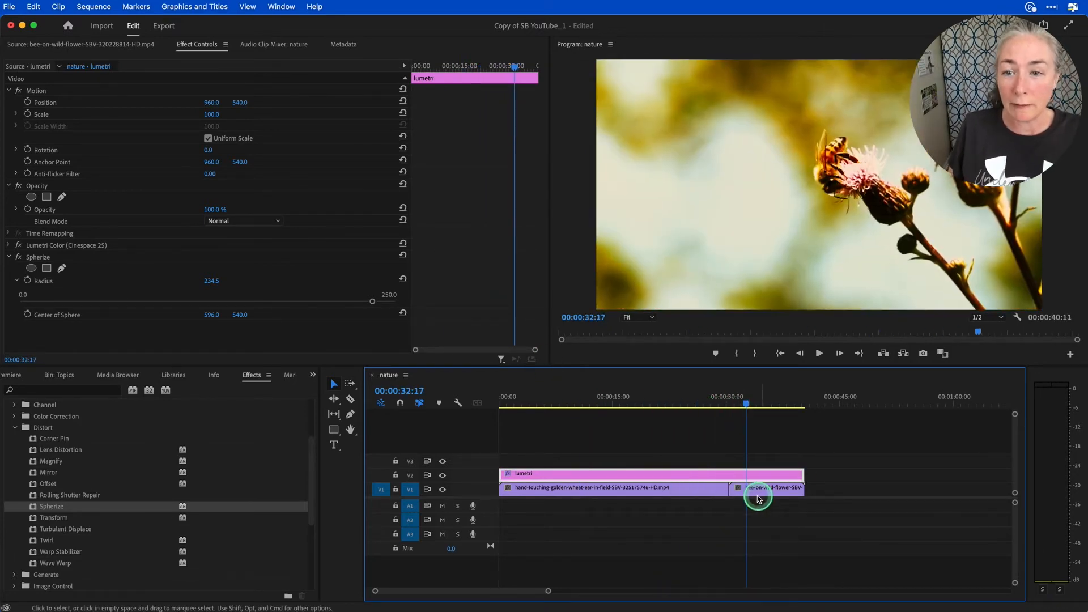
{"action": "left_click_drag", "start_coordinate": [803, 474], "coordinate": [769, 474]}
- With the playhead on the bee clip at 00:00:33:15, set the Spherize radius to 250 and its horizontal center to 1142
{"action": "mouse_move", "coordinate": [747, 405]}
{"action": "left_mouse_down"}
{"action": "mouse_move", "coordinate": [788, 404]}
{"action": "mouse_move", "coordinate": [754, 415]}
{"action": "left_mouse_up"}
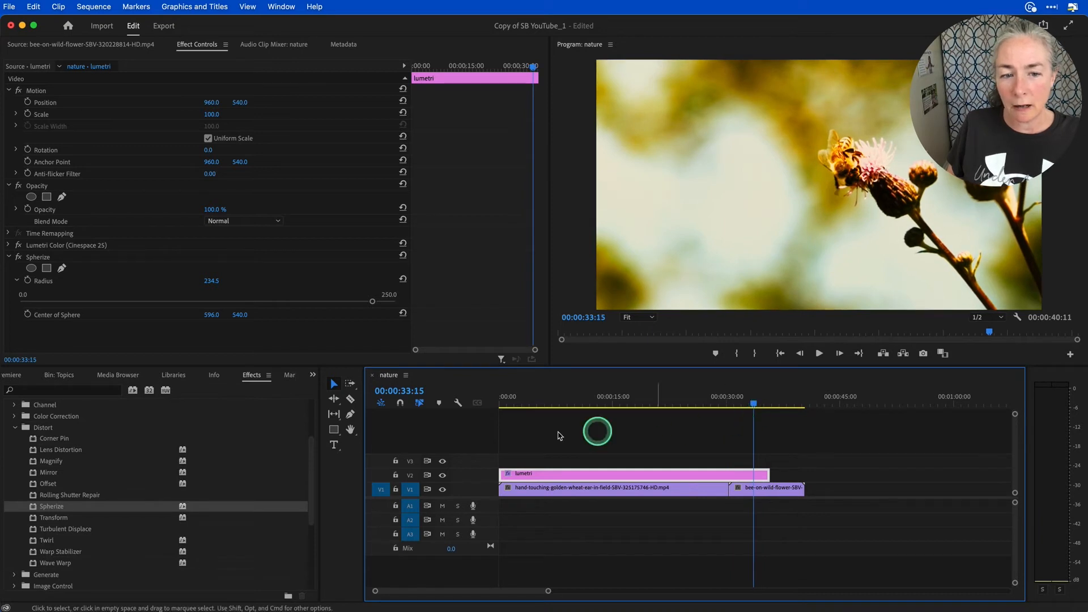
{"action": "left_click_drag", "start_coordinate": [374, 305], "coordinate": [359, 305]}
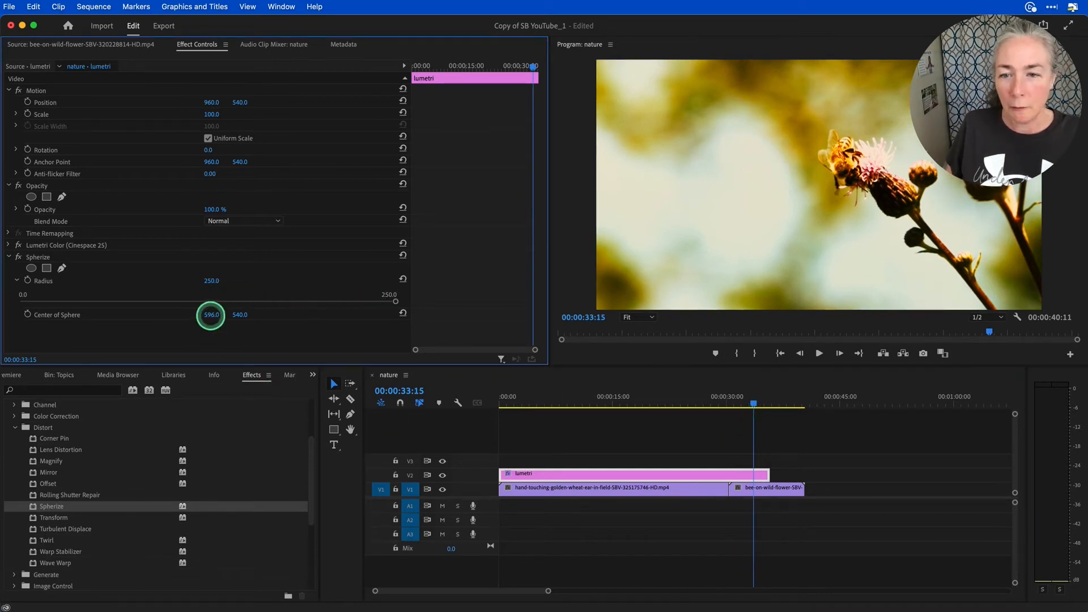
{"action": "left_click_drag", "start_coordinate": [211, 315], "coordinate": [211, 315]}
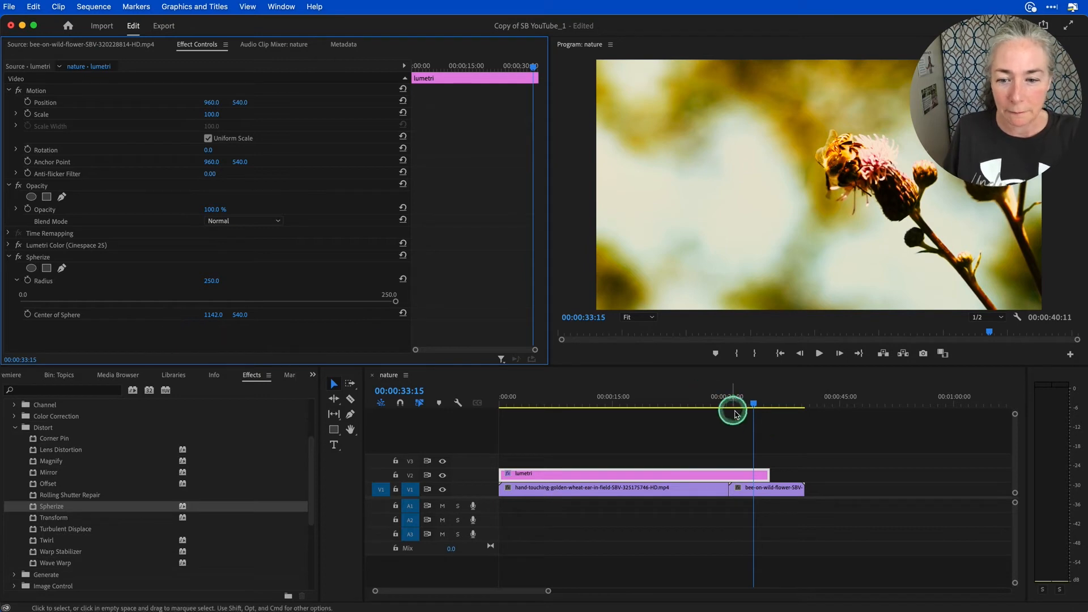
- Extend the lumetri layer to the end of the bee clip and turn off the output of track V2
{"action": "left_click_drag", "start_coordinate": [772, 475], "coordinate": [803, 475]}
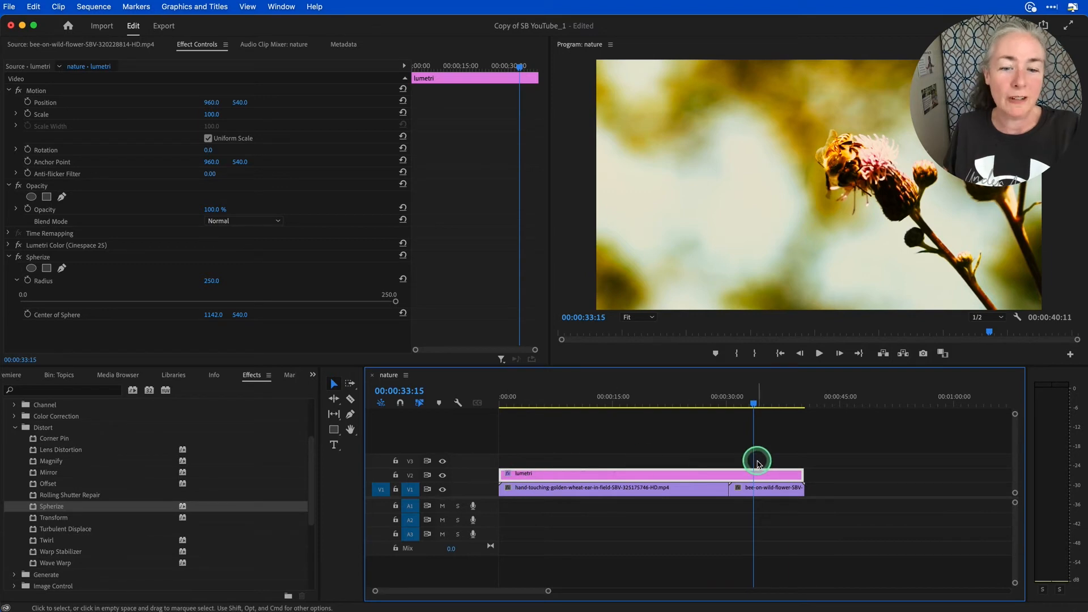
{"action": "left_click", "coordinate": [443, 476]}
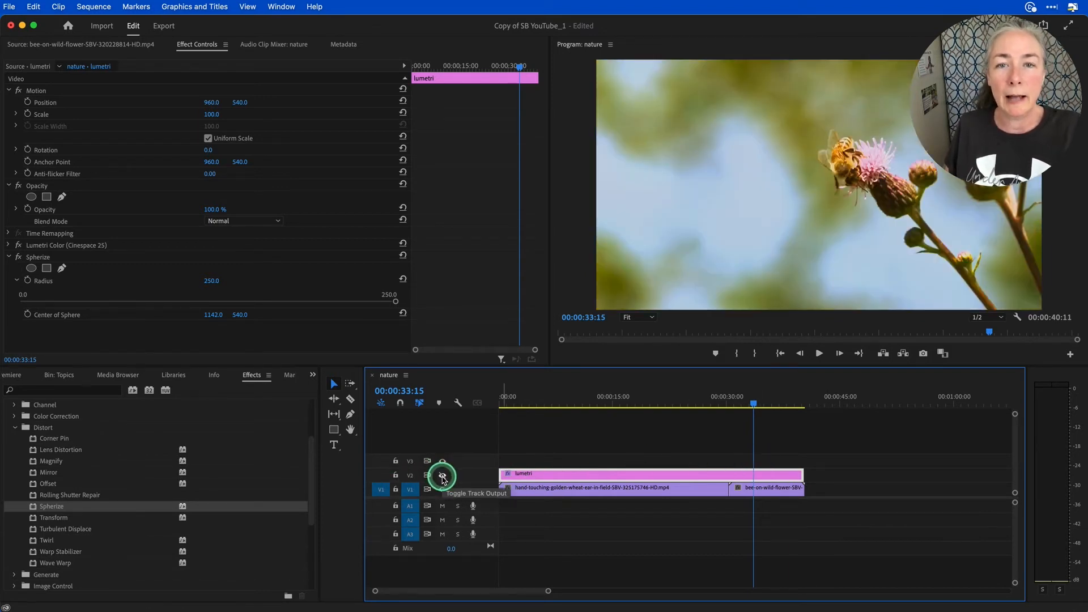
- With the playhead at 00:00:10:23, turn on the output of track V2 and trim the lumetri layer to the end of the wheat-field clip
{"action": "left_click_drag", "start_coordinate": [753, 405], "coordinate": [583, 419]}
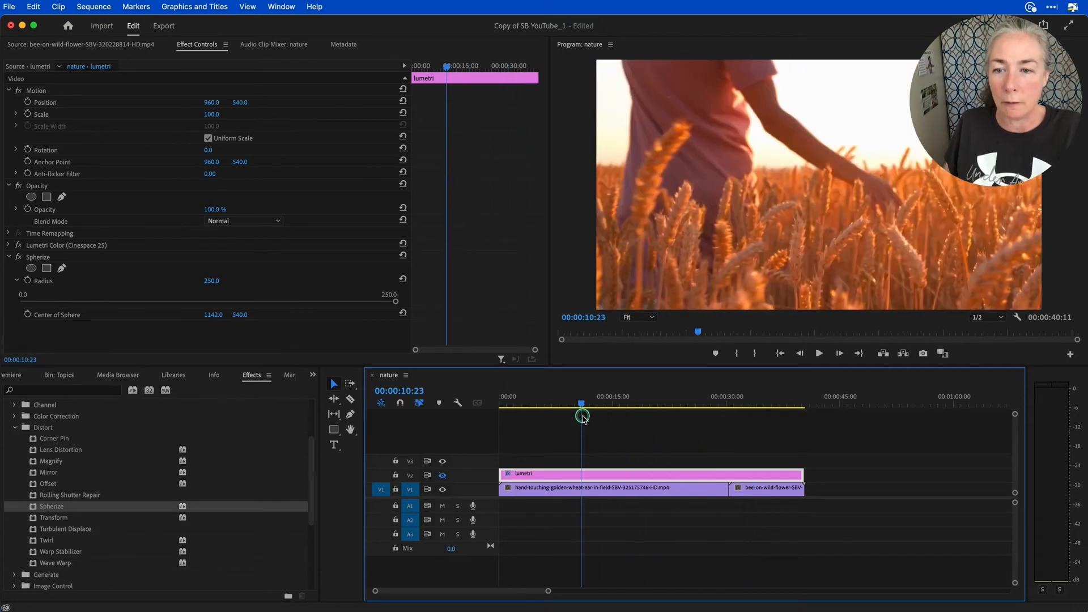
{"action": "left_click", "coordinate": [442, 476]}
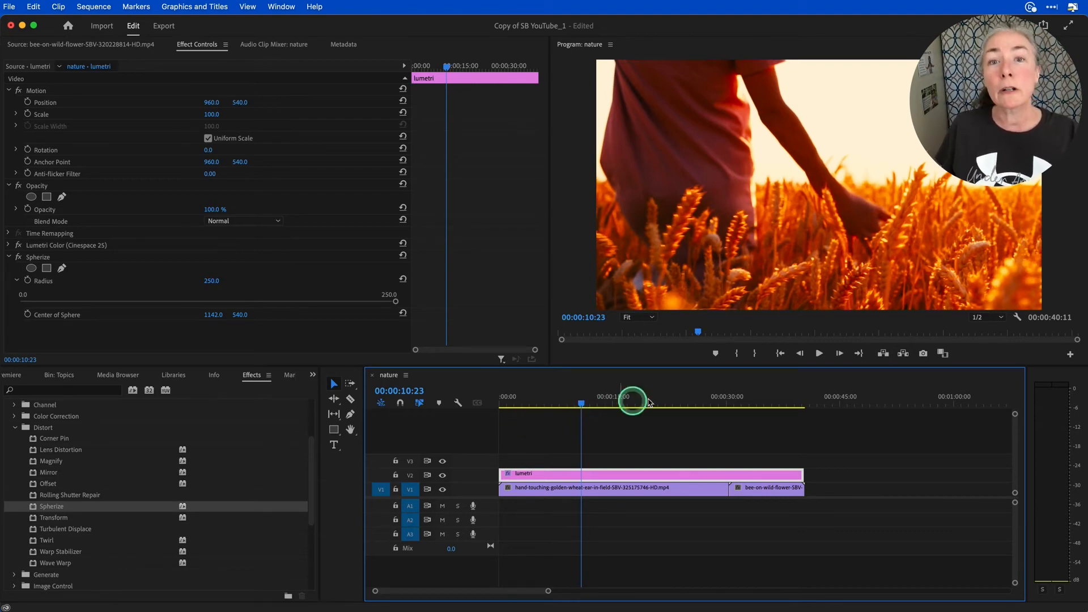
{"action": "left_click_drag", "start_coordinate": [796, 474], "coordinate": [728, 472]}
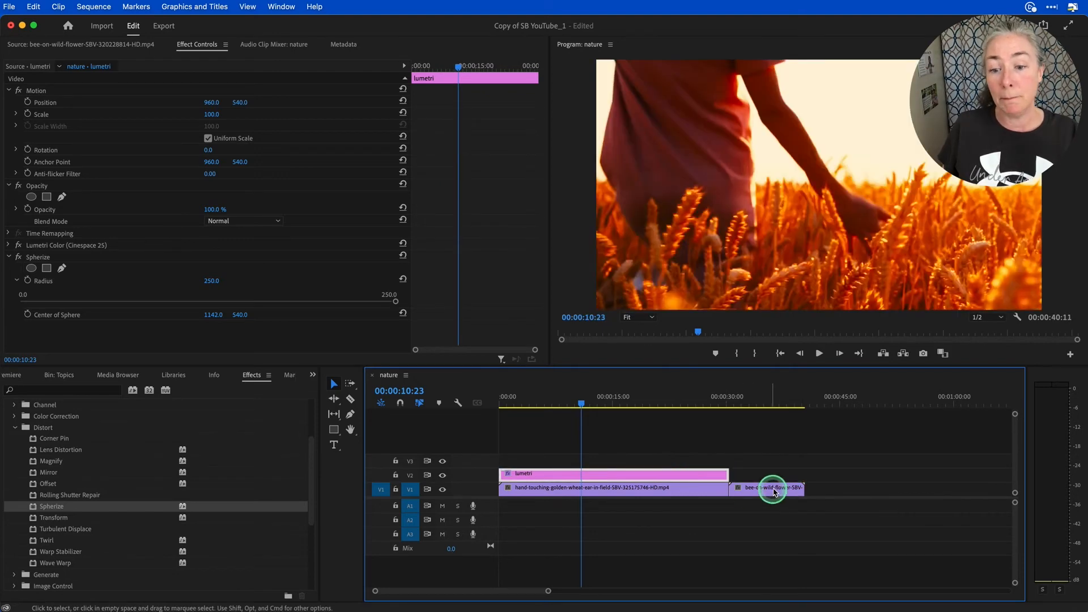
- With the playhead on the bee clip at 00:00:34:05, create a 1920 × 1080 adjustment layer at 25.00 fps with square pixels
{"action": "left_click", "coordinate": [759, 400]}
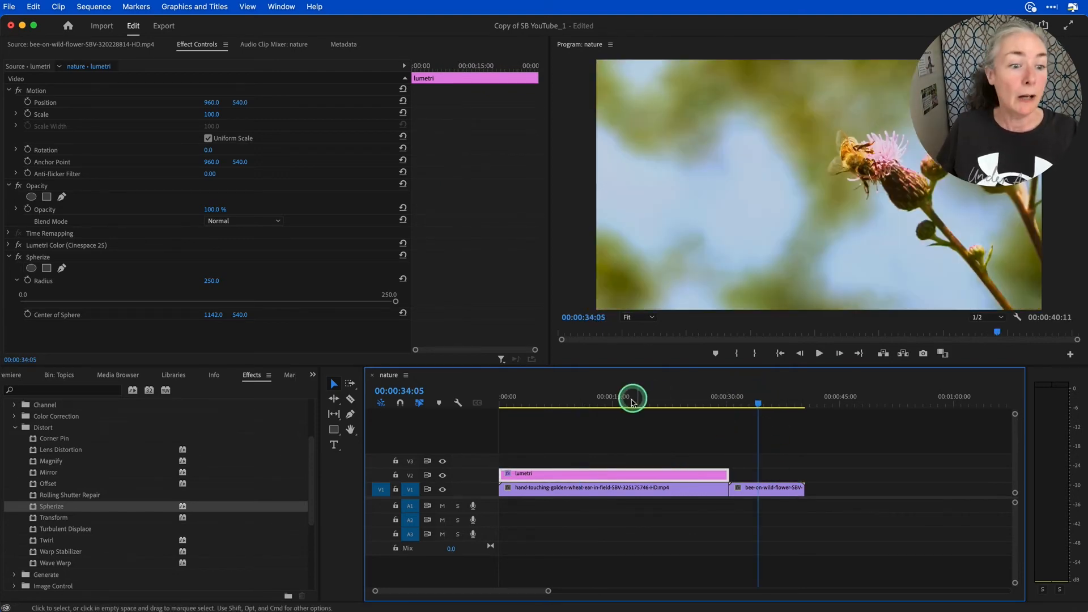
{"action": "left_click", "coordinate": [15, 376]}
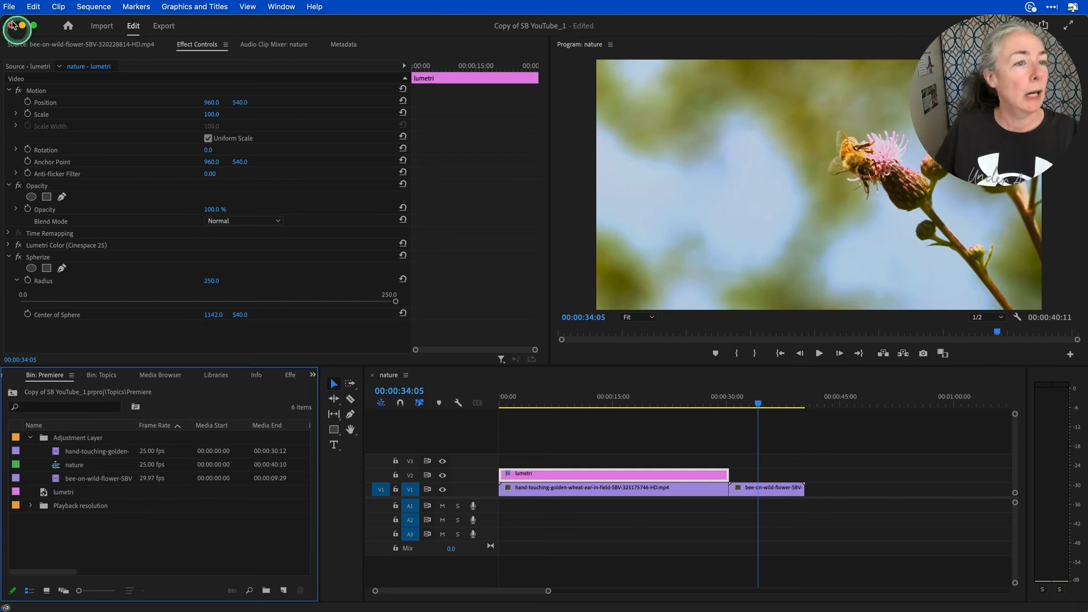
{"action": "left_click", "coordinate": [9, 7]}
{"action": "mouse_move", "coordinate": [57, 23]}
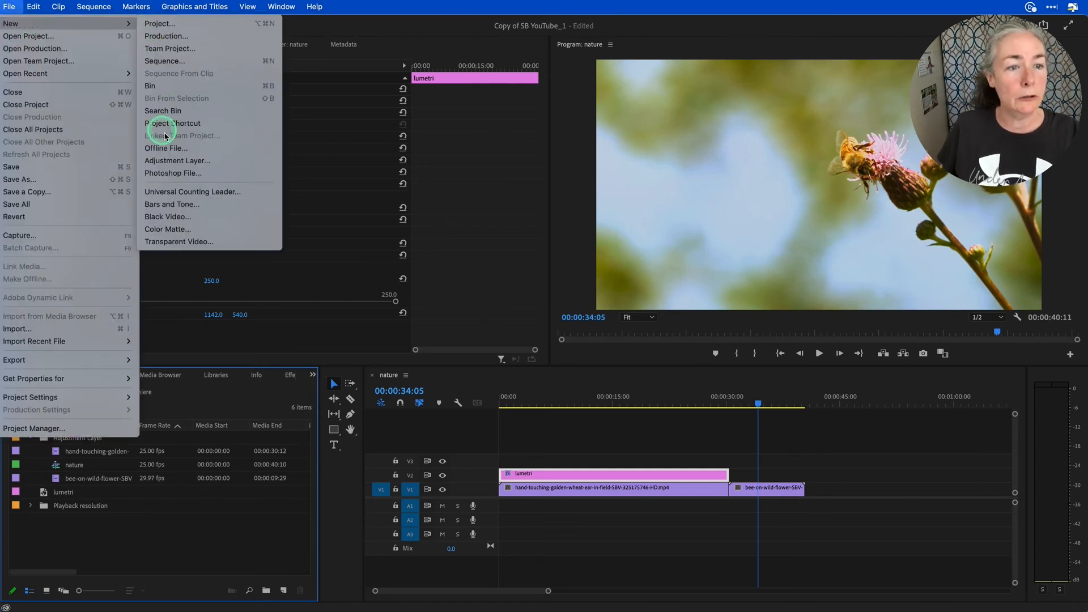
{"action": "left_click", "coordinate": [194, 161]}
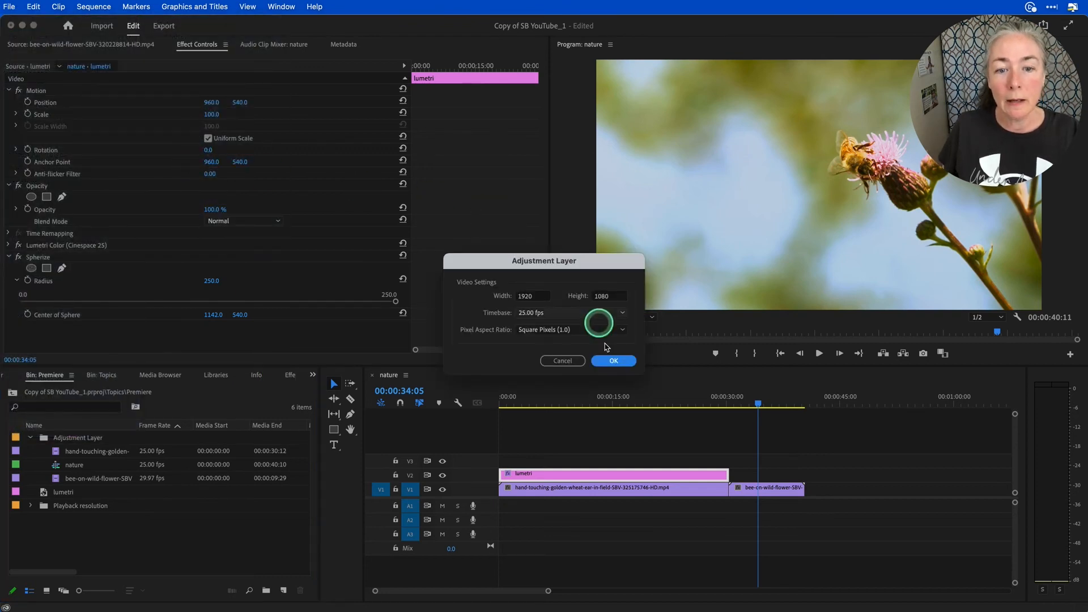
{"action": "left_click", "coordinate": [613, 362]}
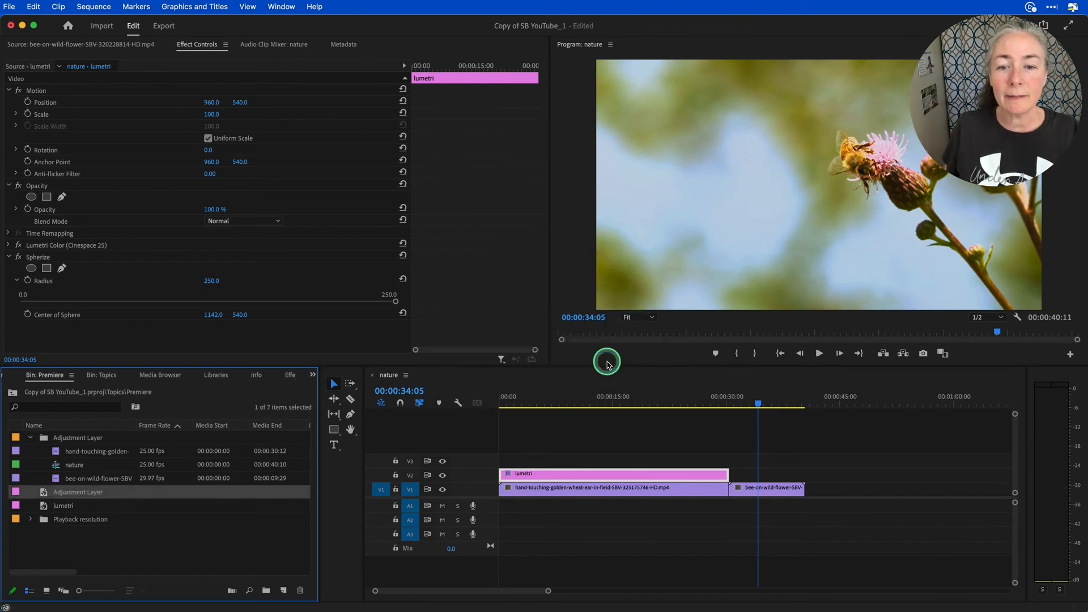
- Rename the new adjustment layer as Bee and place it on track V2 at the start of the bee clip, directly after the lumetri layer
{"action": "left_click", "coordinate": [70, 495]}
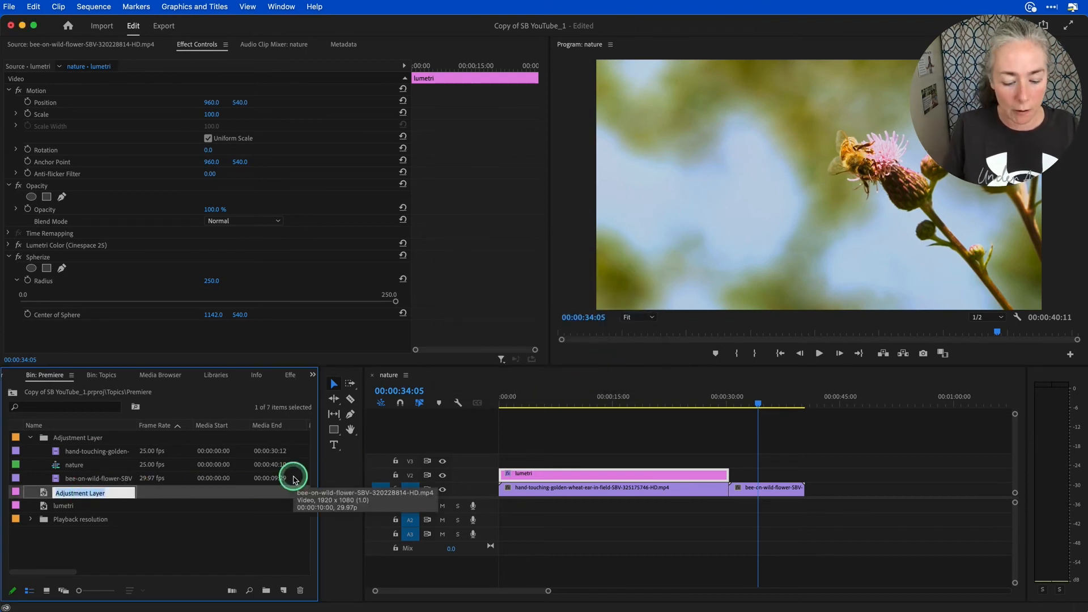
{"action": "type", "text": "Bee"}
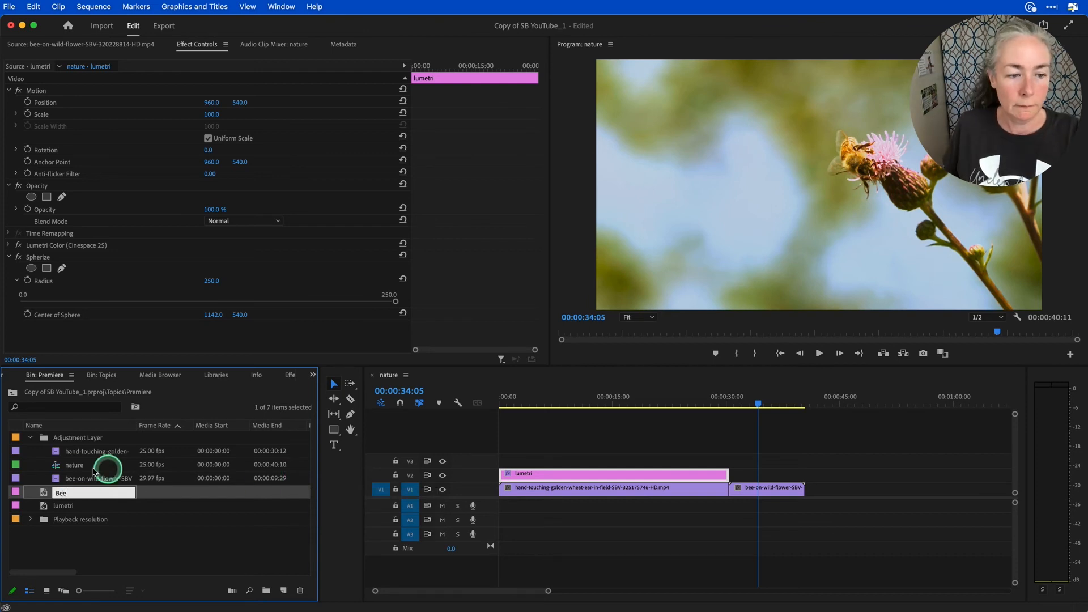
{"action": "left_click", "coordinate": [44, 492]}
{"action": "left_click_drag", "start_coordinate": [67, 493], "coordinate": [736, 478]}
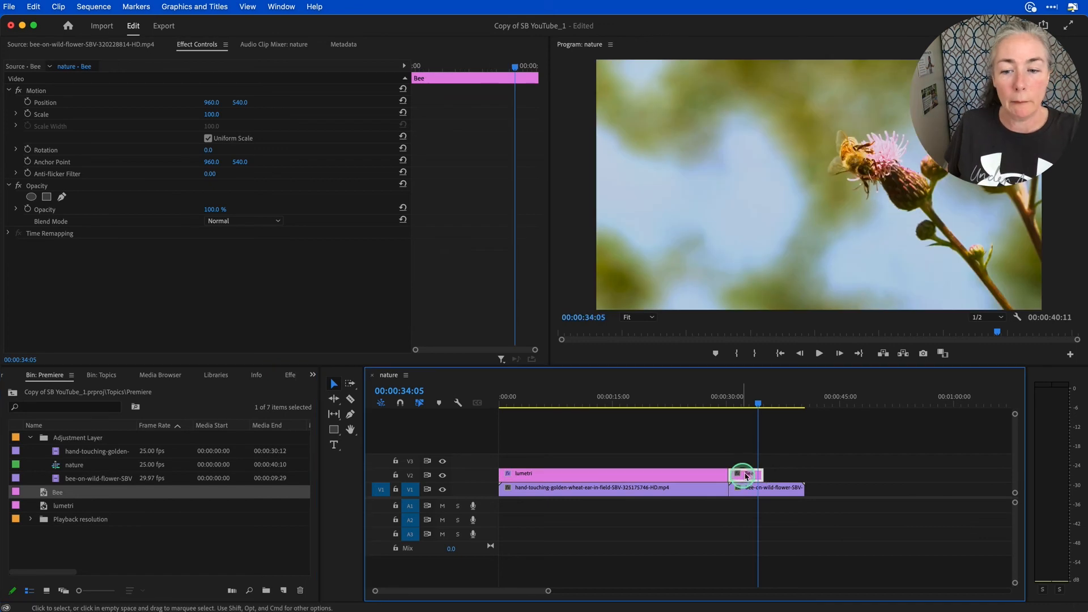